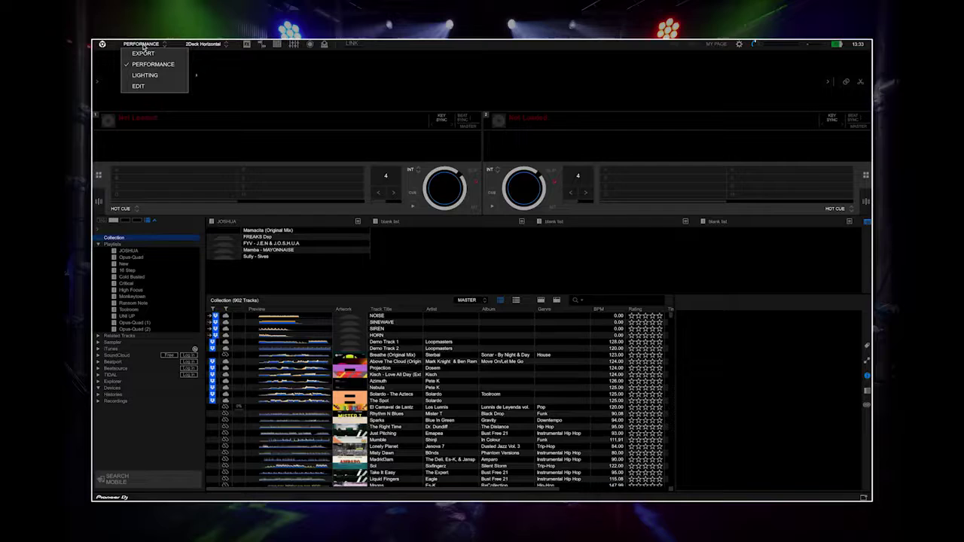
Step: Switch to Lighting mode, open the Fixture Library and download its latest update (version 1404)
click(143, 74)
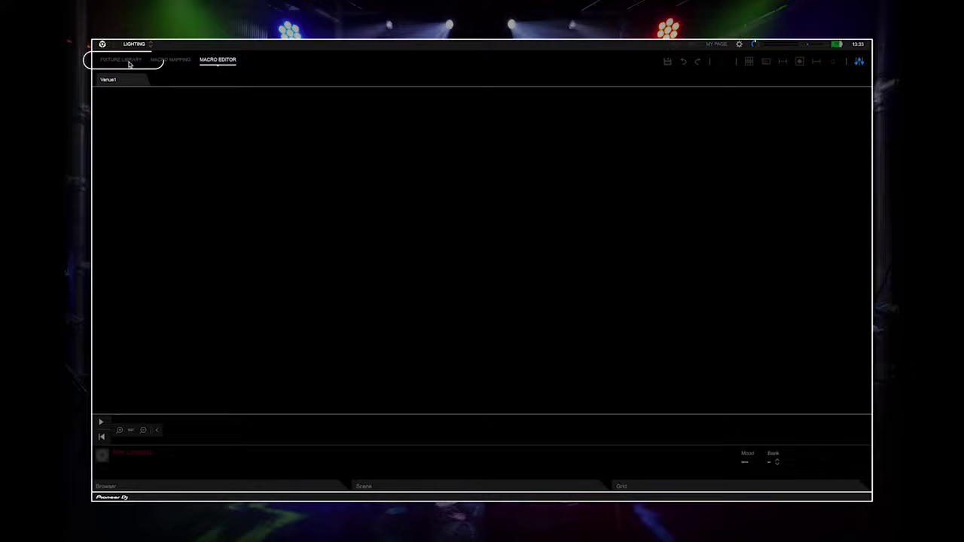
click(129, 63)
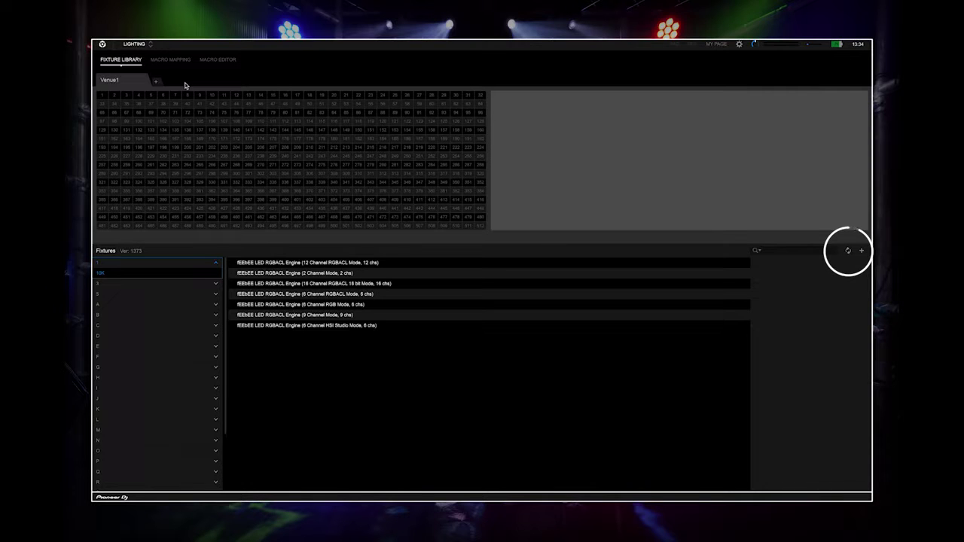
click(848, 252)
click(463, 303)
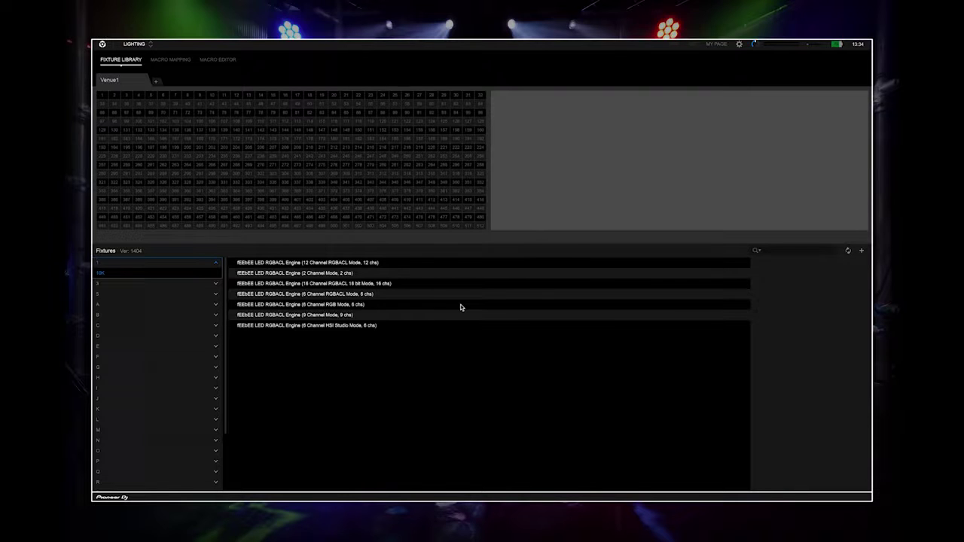
Step: Search 'phantom 3r', patch a Phantom 3R Hybrid at DMX 1 and COB Cannon Washes, the second at DMX 38
click(773, 250)
text(phantom 3r)
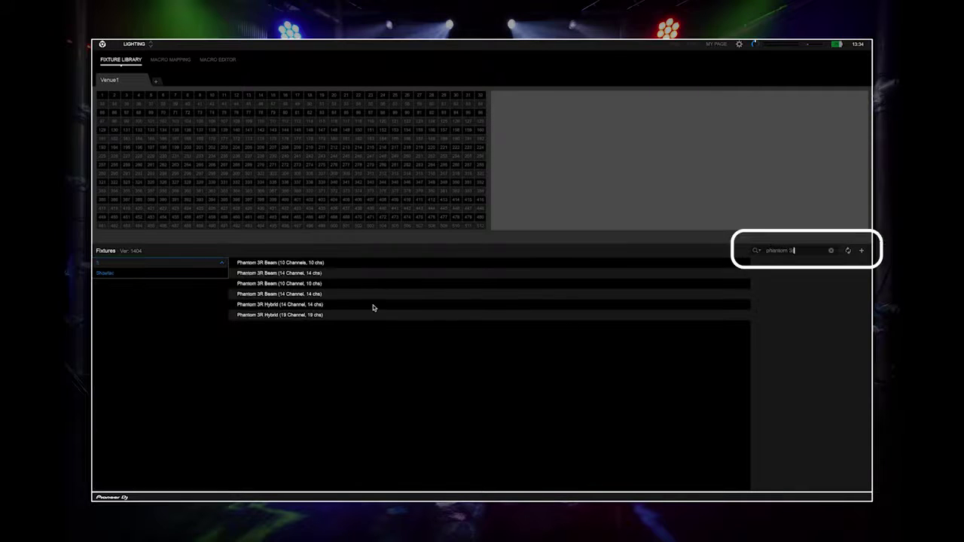
double_click(300, 316)
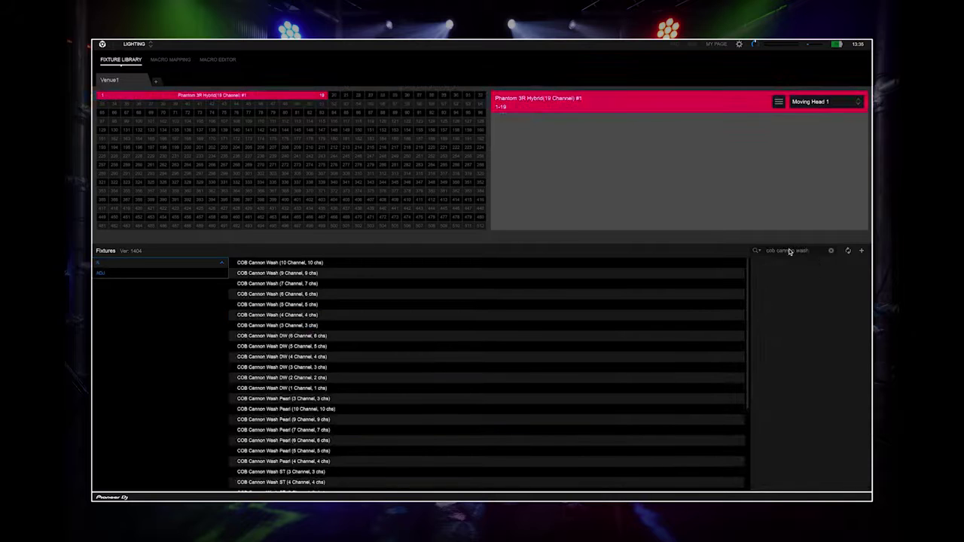
scroll(338, 360, down, 5)
scroll(338, 360, up, 5)
drag(241, 294, 480, 98)
drag(241, 294, 164, 107)
Step: Patch a second Phantom 3R Hybrid at DMX 50 and the 36-channel Ultra HEX Bar 12 at DMX 200
triple_click(783, 250)
text(3r hybrid)
drag(279, 273, 358, 130)
triple_click(784, 250)
text(ultra hex bar 12)
drag(248, 304, 187, 148)
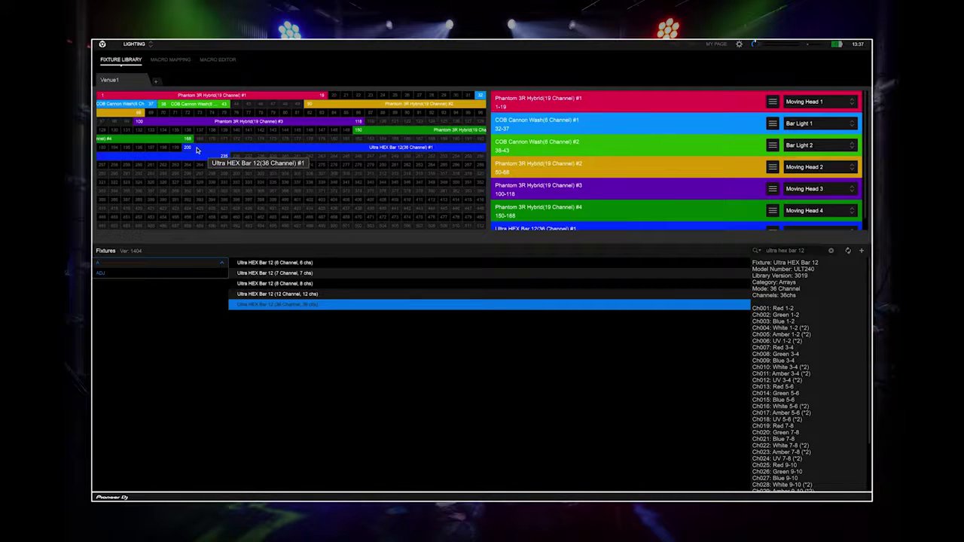
Step: Delete the Ultra HEX Bar 12 block from the DMX grid and re-patch it at address 200
click(197, 150)
key(Delete)
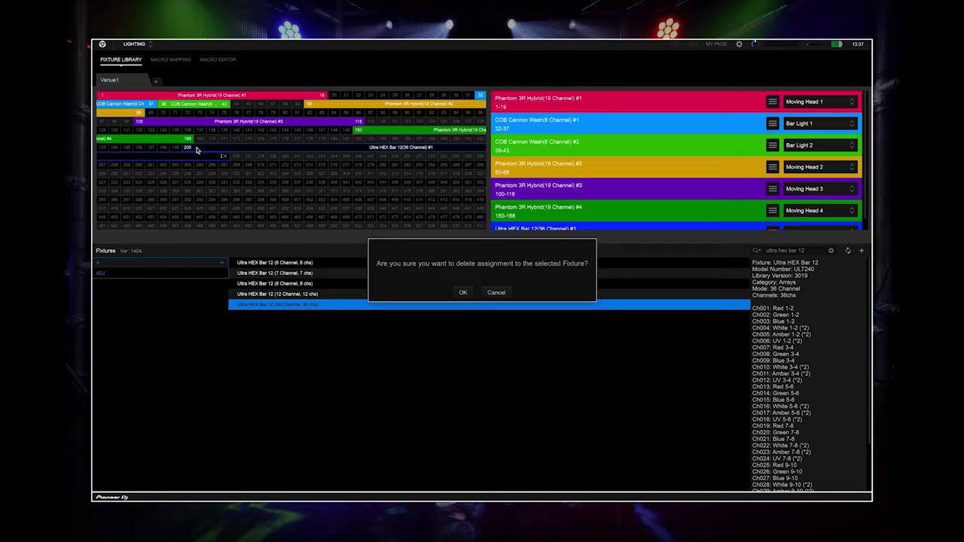
key(Escape)
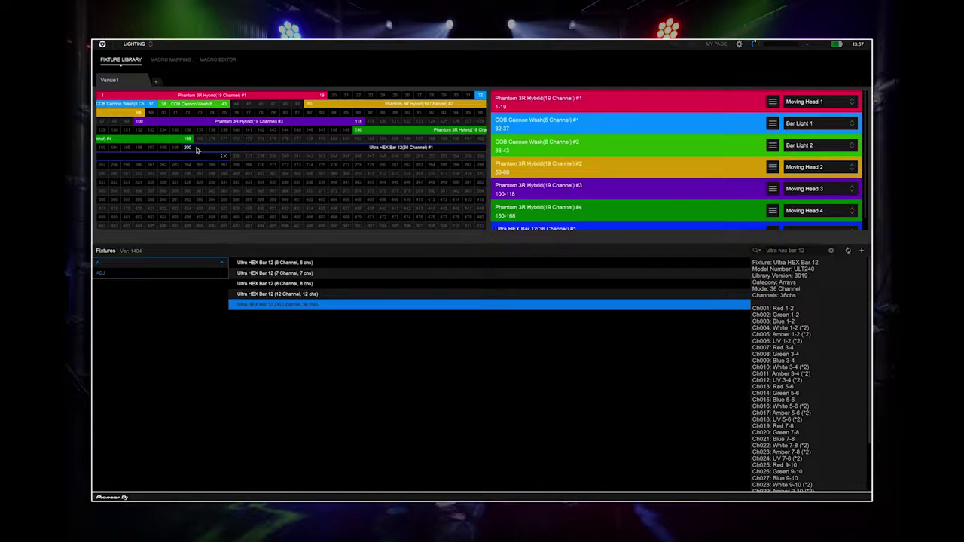
key(Delete)
drag(255, 306, 186, 152)
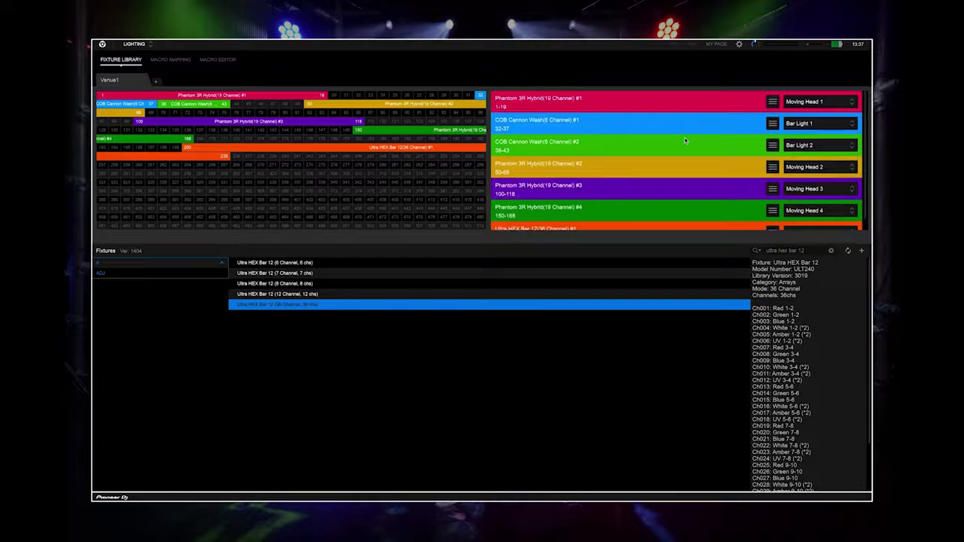
Step: Check Phantom 3R Hybrid #1's light type, leaving it as Moving Head 1, and review the fixture list
click(811, 103)
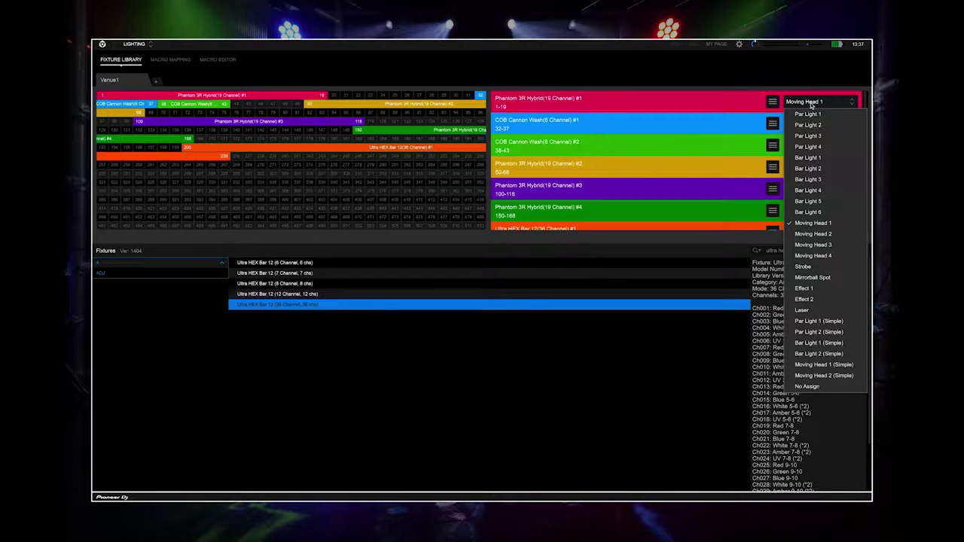
click(812, 105)
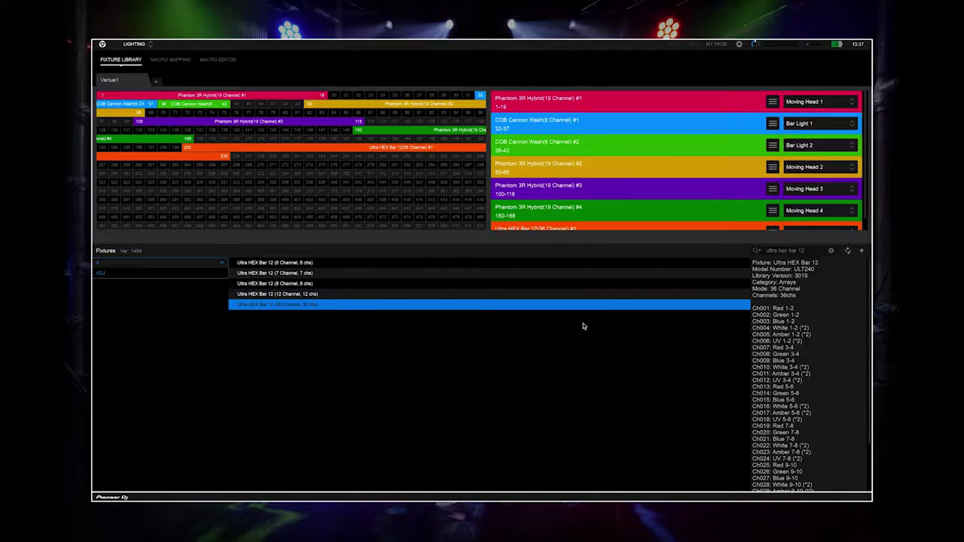
scroll(706, 165, down, 1)
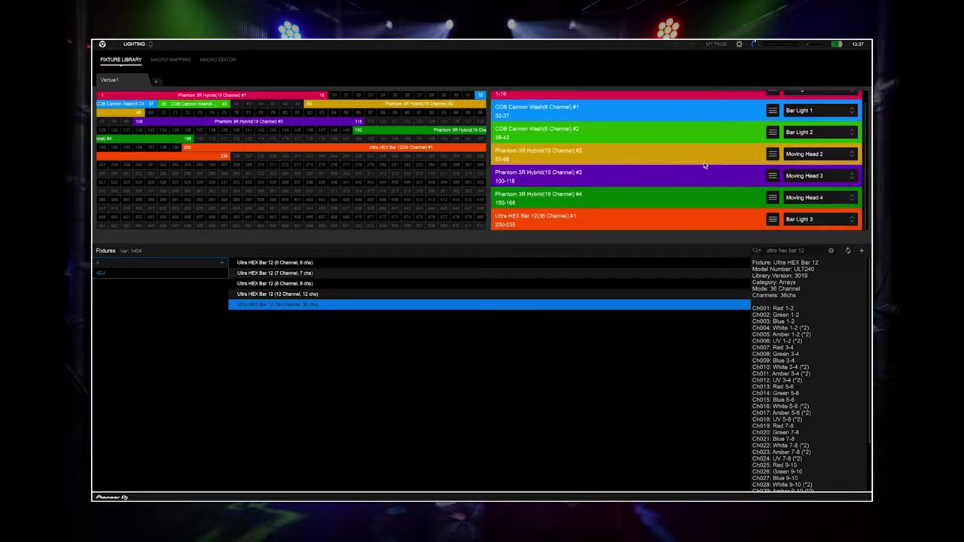
scroll(705, 165, up, 1)
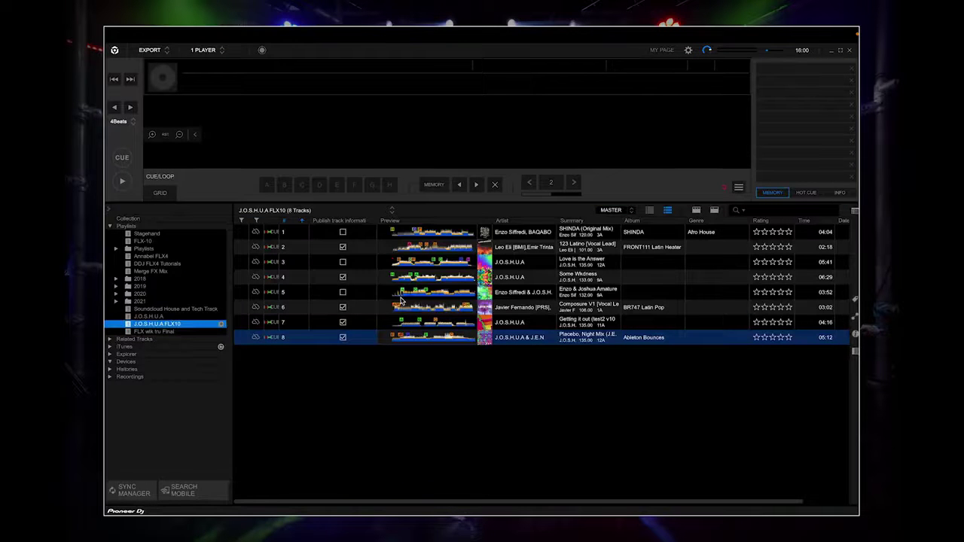
Step: Select all eight FLX10 playlist tracks and analyse them with only Phrase checked
click(510, 237)
shift+click(525, 344)
right_click(526, 343)
click(432, 87)
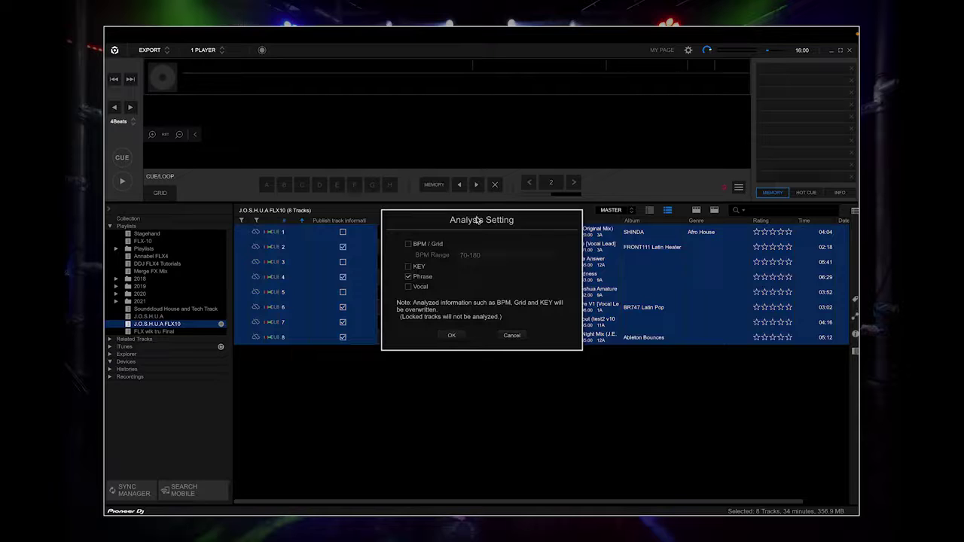
click(452, 336)
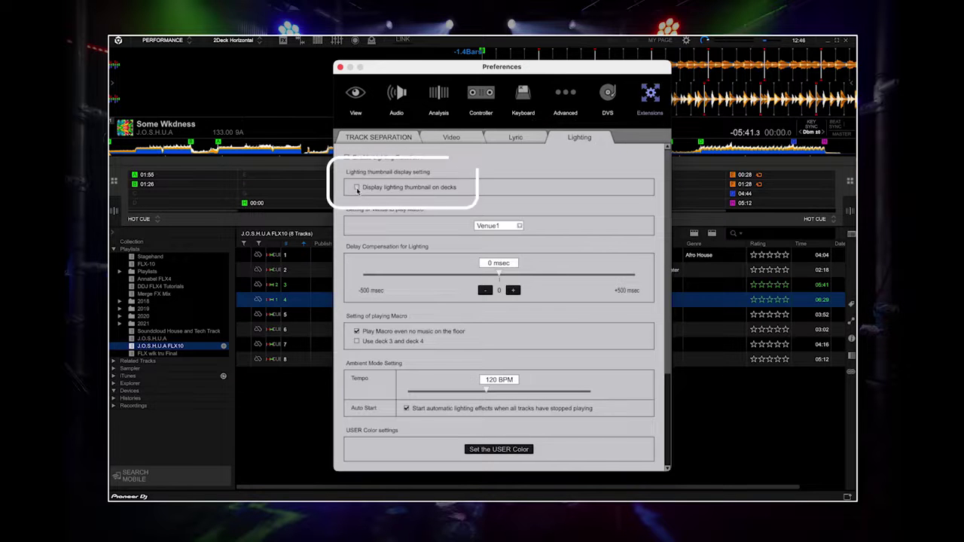
Step: Show lighting thumbnails on the decks and enable Phrase on the enlarged waveform in View layout settings
click(357, 188)
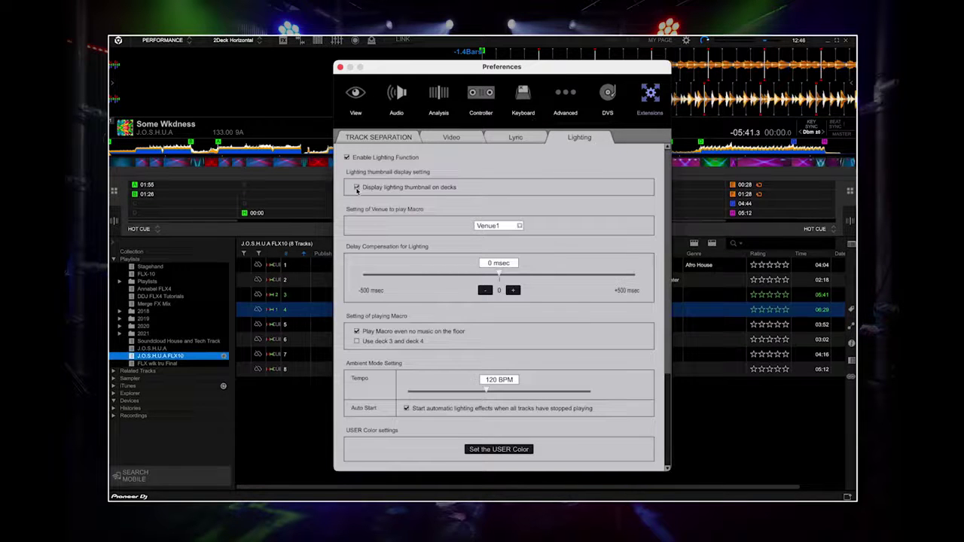
click(356, 112)
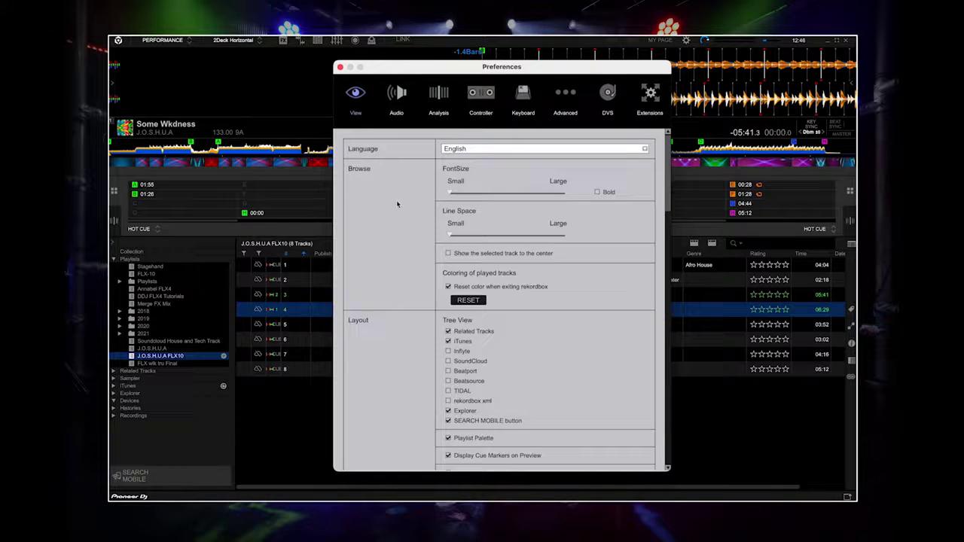
scroll(403, 265, down, 5)
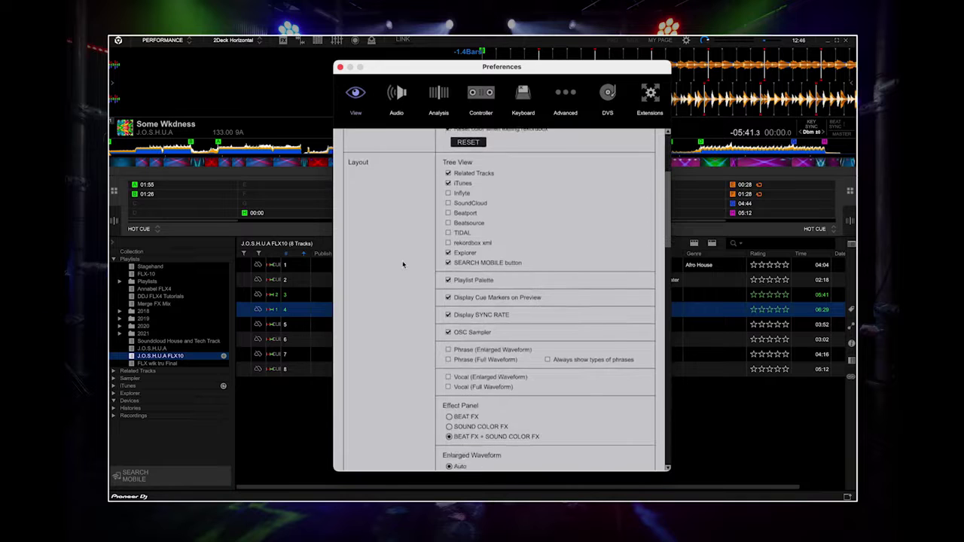
click(448, 351)
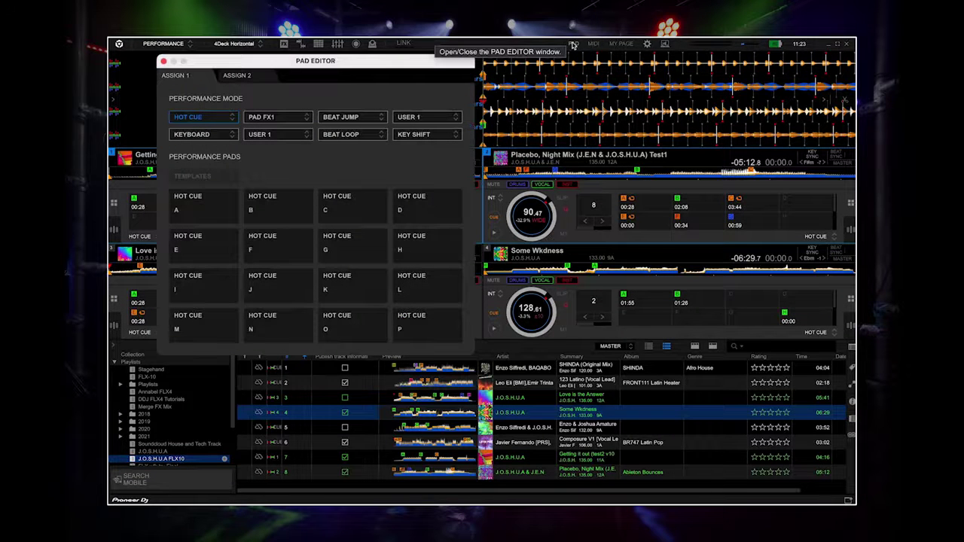
Step: Assign lighting colours Yellow, Cyan, Magenta and Green to pads A–D
click(233, 199)
mouse_move(224, 319)
mouse_move(305, 291)
click(380, 254)
click(305, 197)
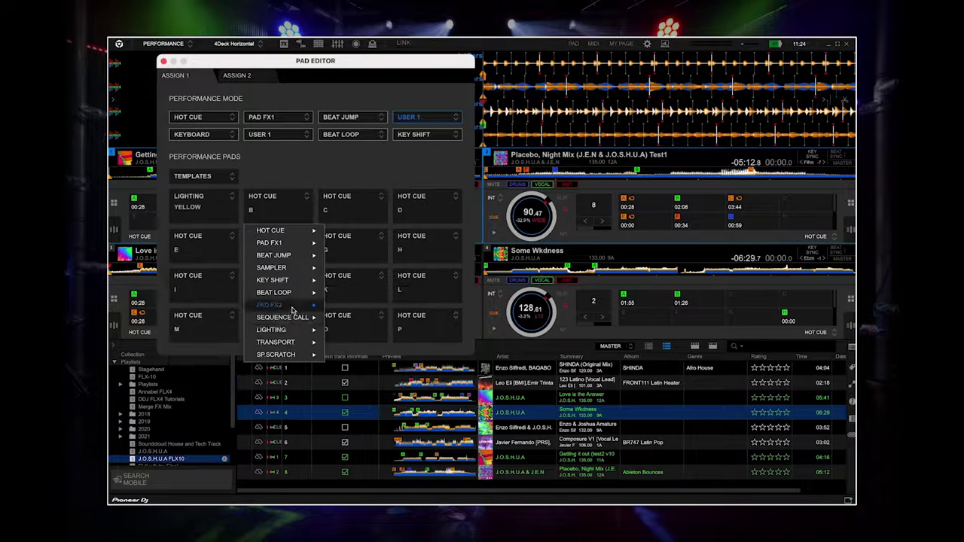
mouse_move(271, 330)
mouse_move(370, 282)
click(454, 255)
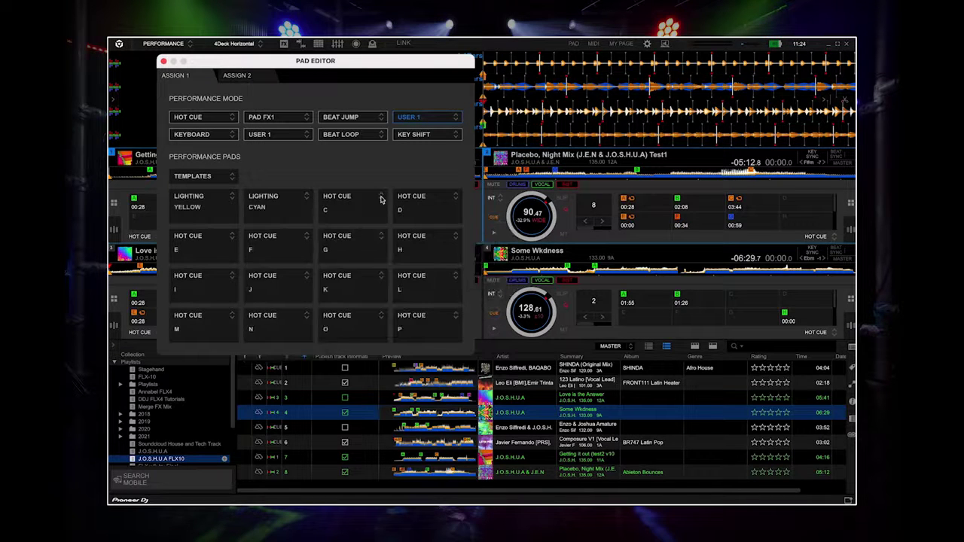
click(381, 198)
mouse_move(354, 330)
mouse_move(463, 281)
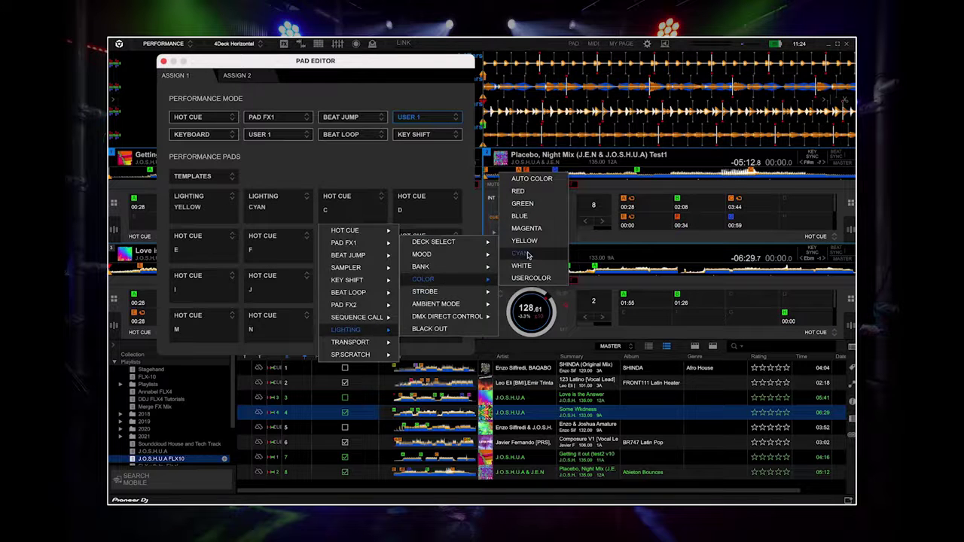
click(526, 228)
click(455, 198)
mouse_move(420, 330)
mouse_move(511, 290)
click(603, 204)
Step: Set pad E to Strobe (Fast), F to High mood, G to Low mood and H to the Club 2 bank
click(231, 238)
mouse_move(222, 369)
click(386, 293)
click(307, 240)
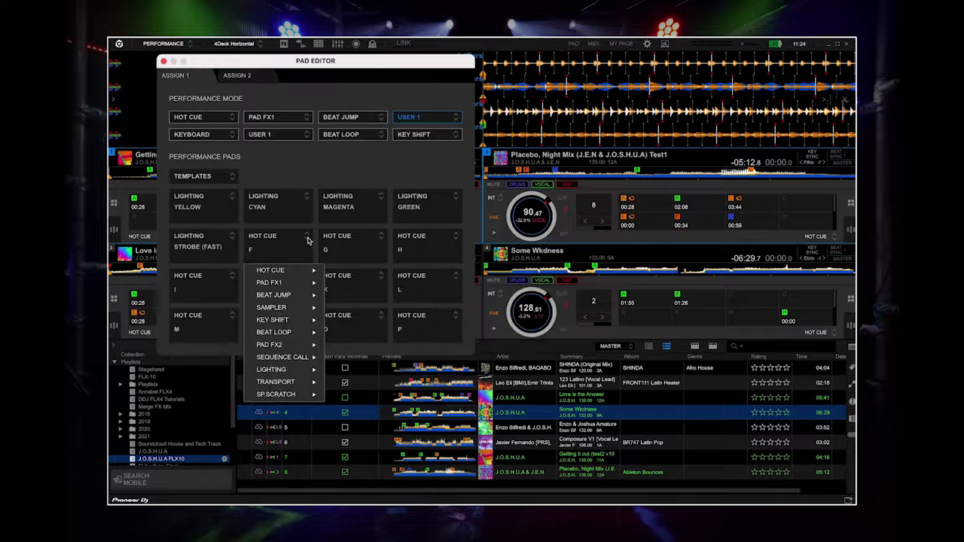
mouse_move(306, 372)
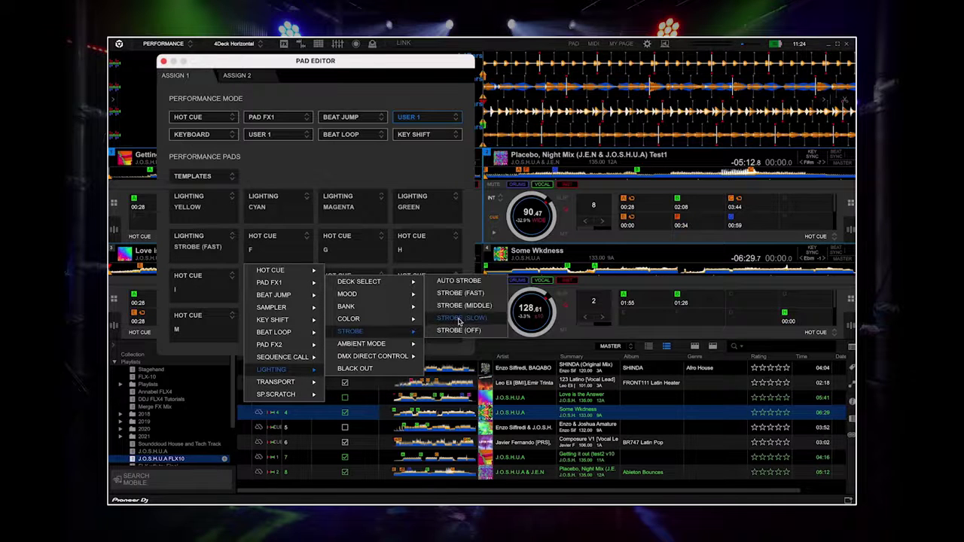
click(452, 294)
click(380, 238)
mouse_move(367, 371)
mouse_move(452, 300)
click(513, 298)
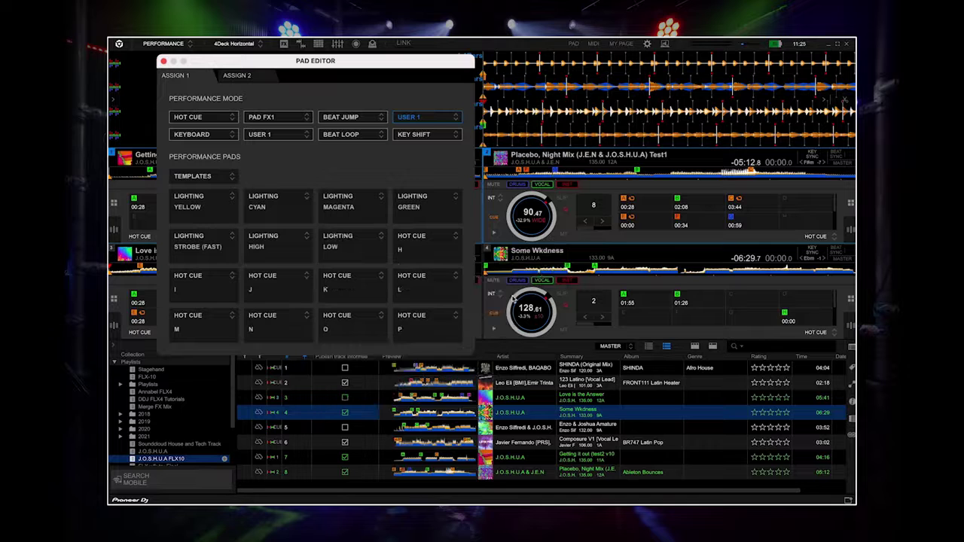
click(454, 238)
mouse_move(444, 372)
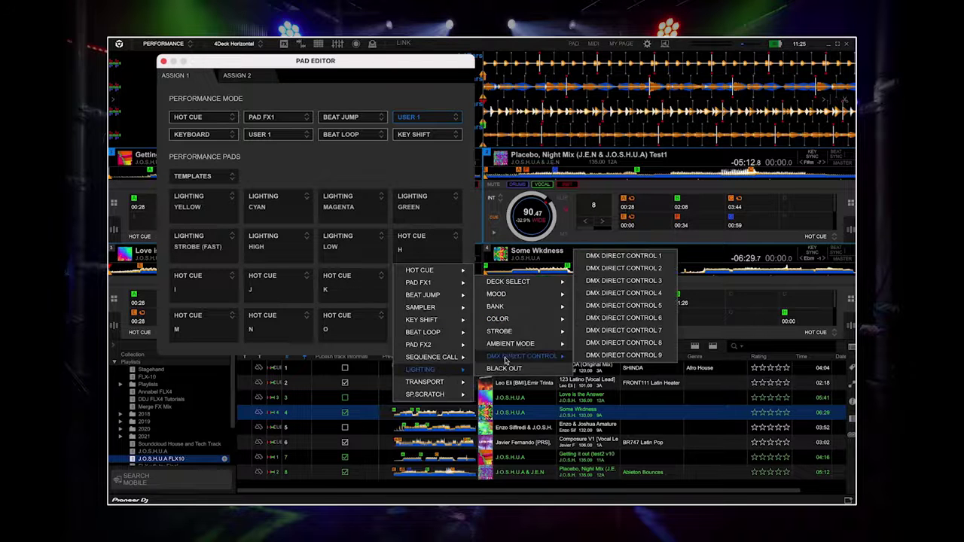
mouse_move(527, 324)
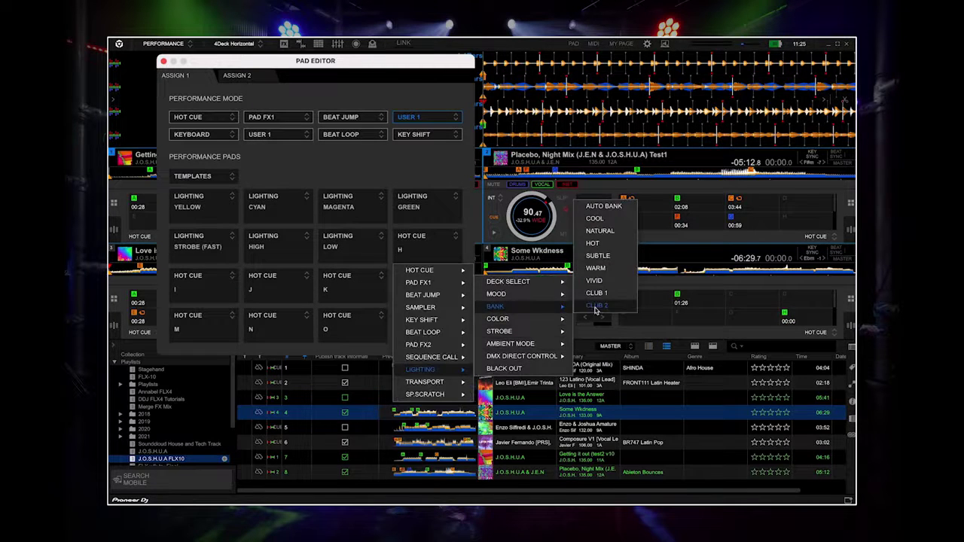
click(595, 309)
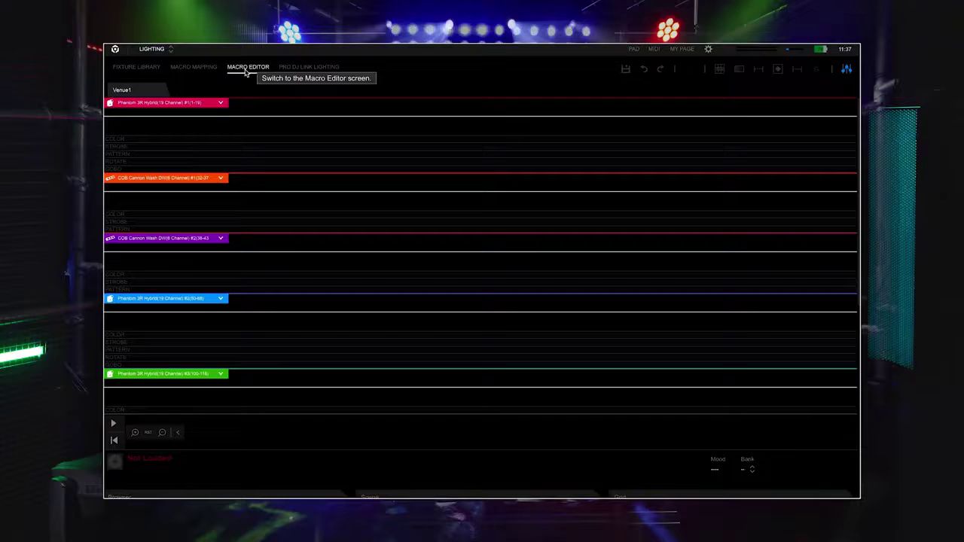
Step: Load Some Wkdness from the Browser into the Macro Editor, hide the Browser and scroll through the fixture lanes
click(230, 497)
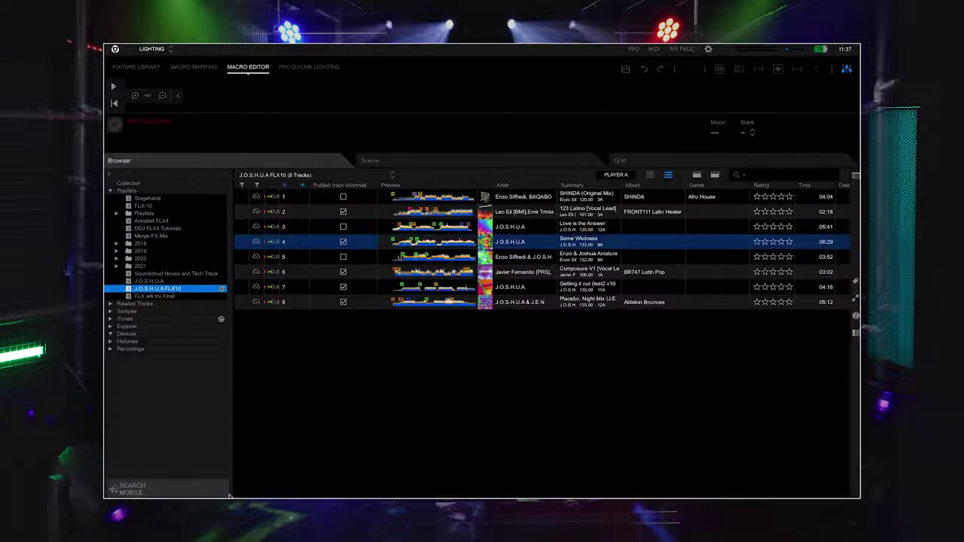
double_click(539, 247)
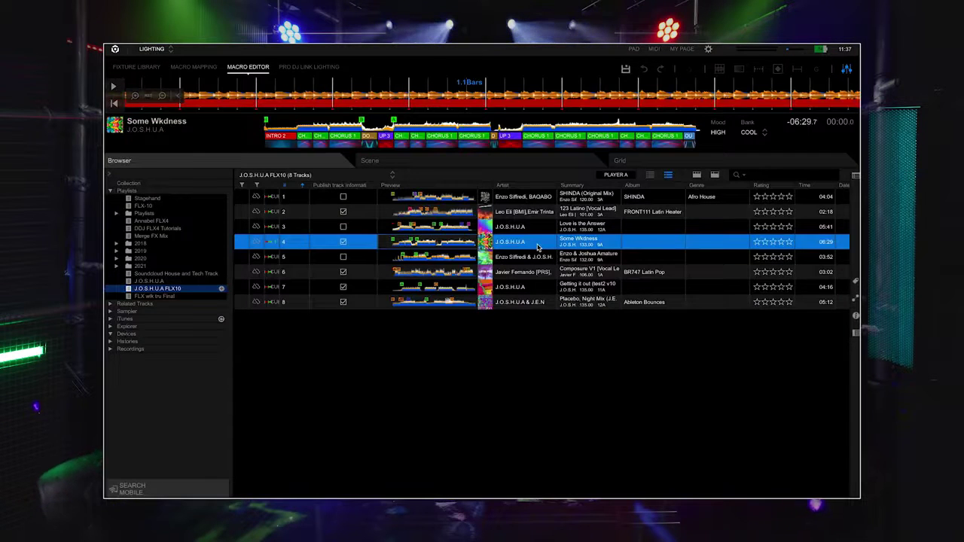
click(314, 166)
scroll(314, 165, down, 3)
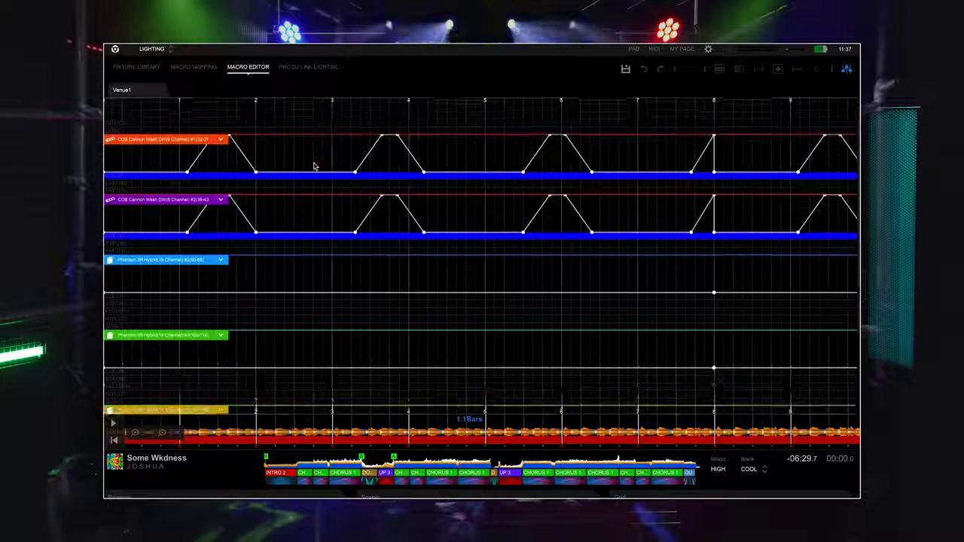
scroll(314, 166, down, 3)
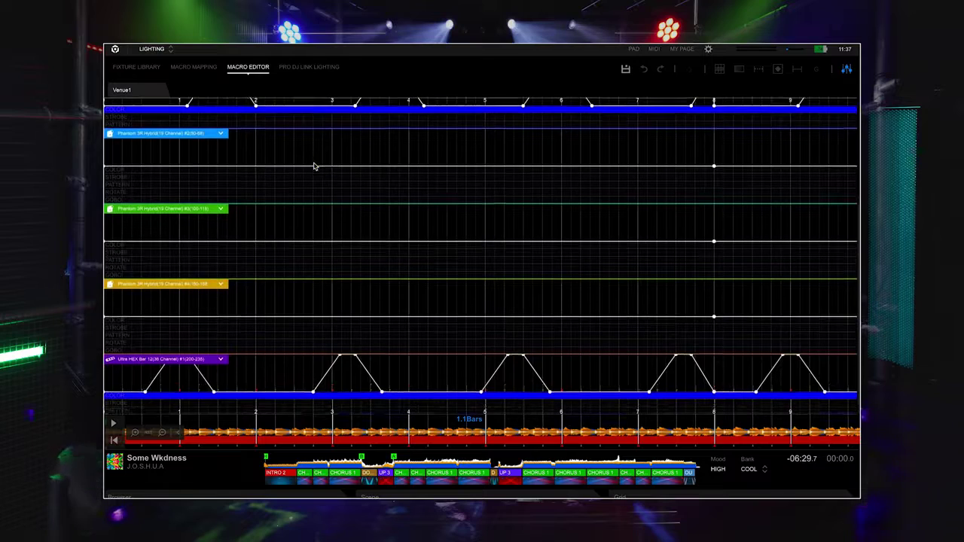
scroll(314, 166, up, 2)
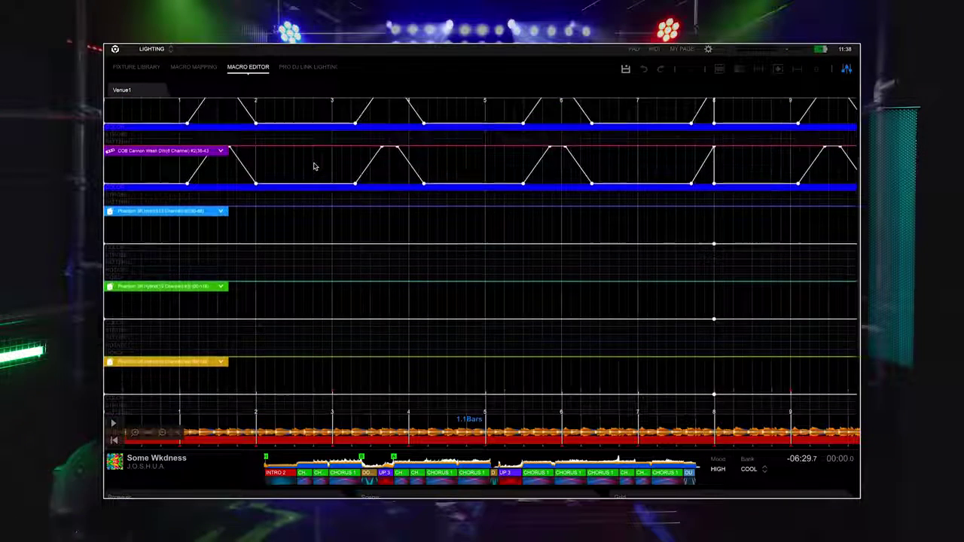
scroll(314, 166, up, 3)
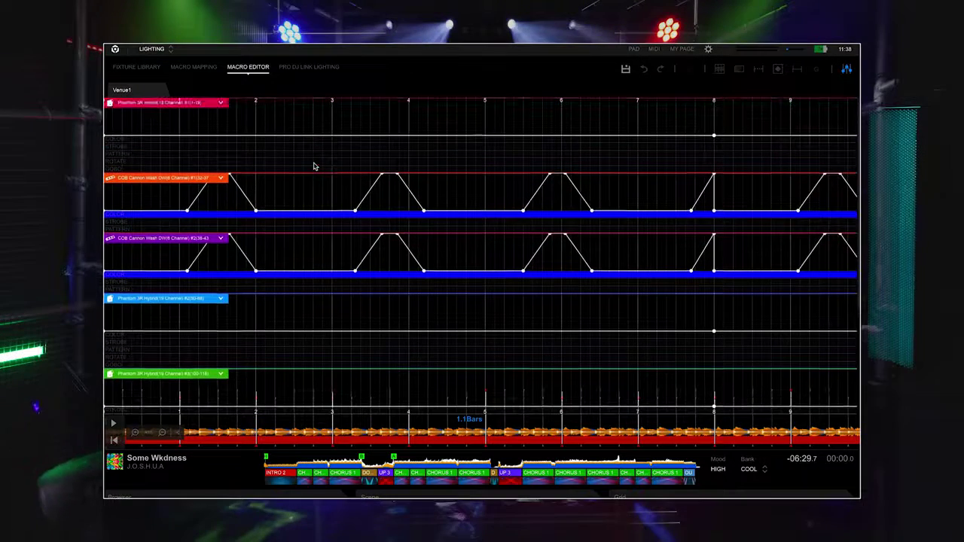